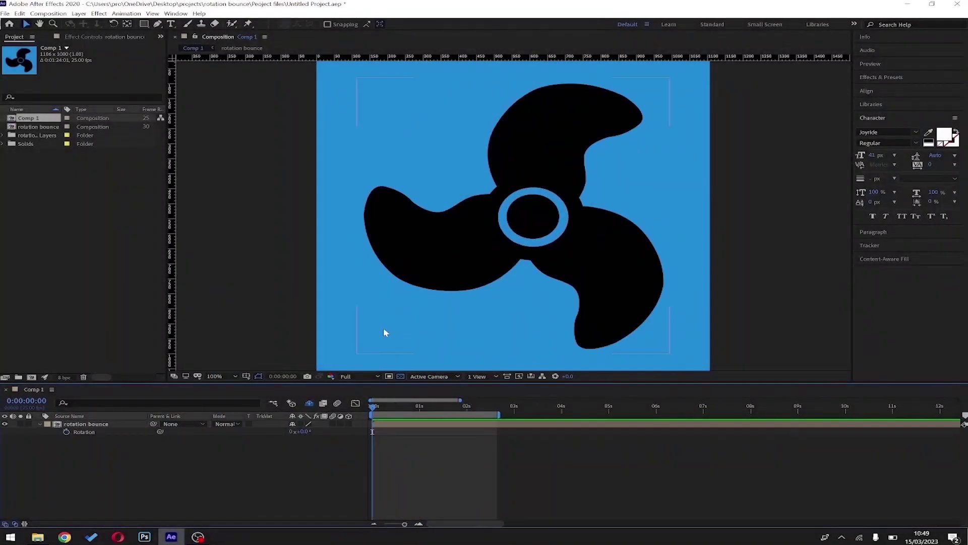
Keyframe the propeller's Rotation at 0° at the start and 360° at frame 16.
left_click(66, 431)
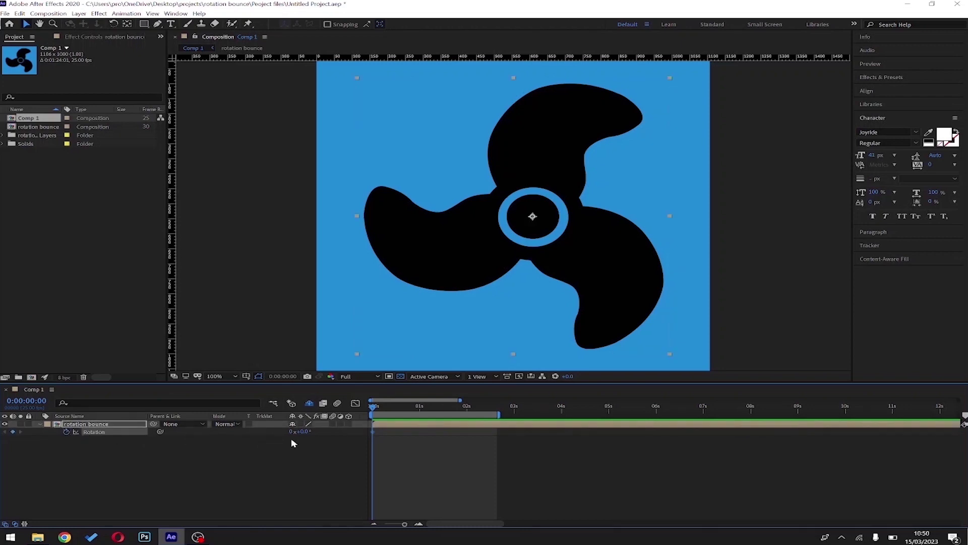
left_click_drag(374, 408, 402, 407)
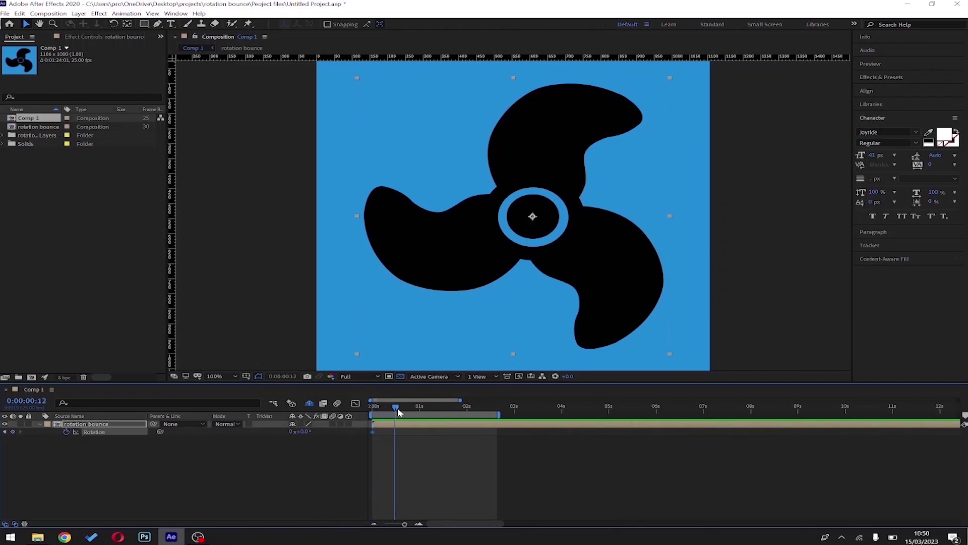
left_click(306, 431)
type("360")
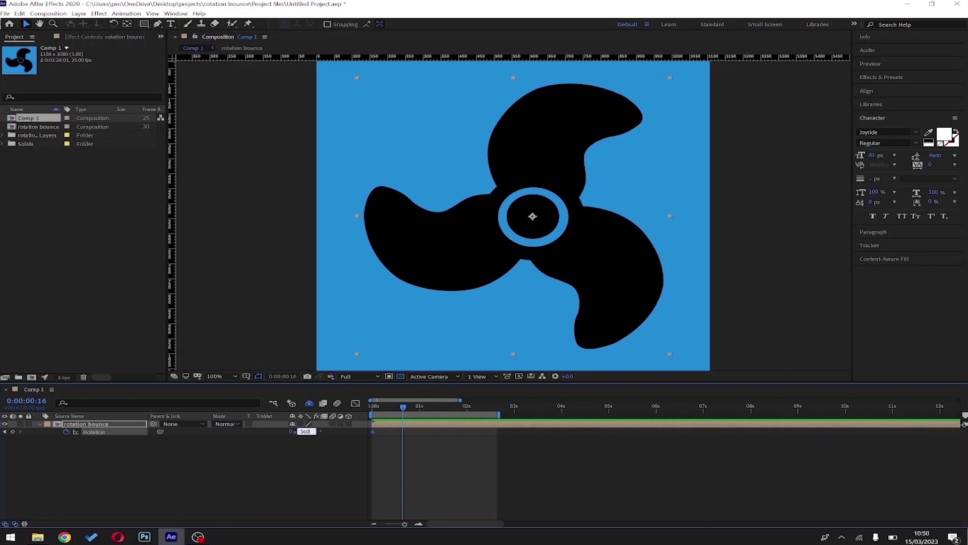
key("Return")
In the Graph Editor, apply Easy Ease to the 360° Rotation keyframe.
left_click(356, 403)
left_click_drag(414, 441, 416, 442)
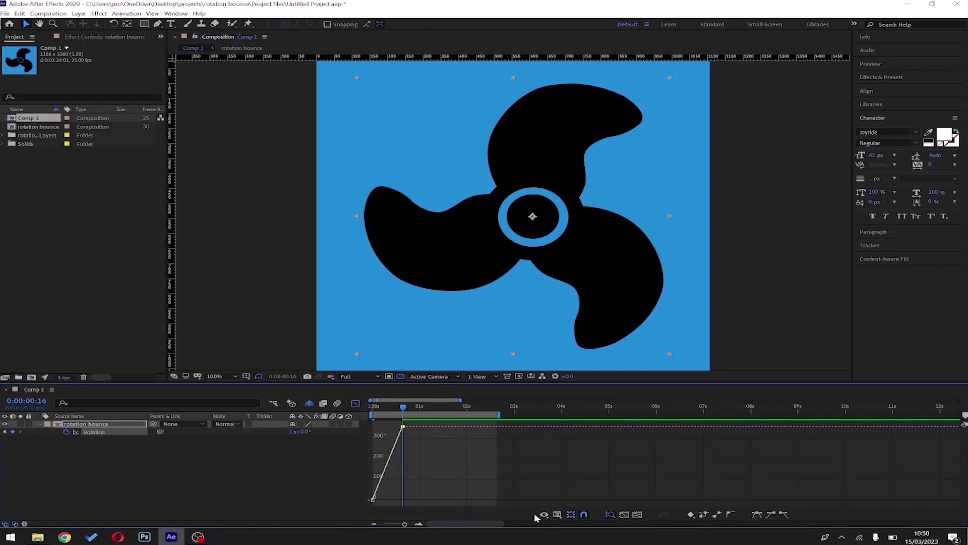
left_click(731, 515)
Add a Rotation keyframe at about 1:21 and preview the spin from the start.
left_click_drag(404, 408, 462, 414)
left_click(13, 433)
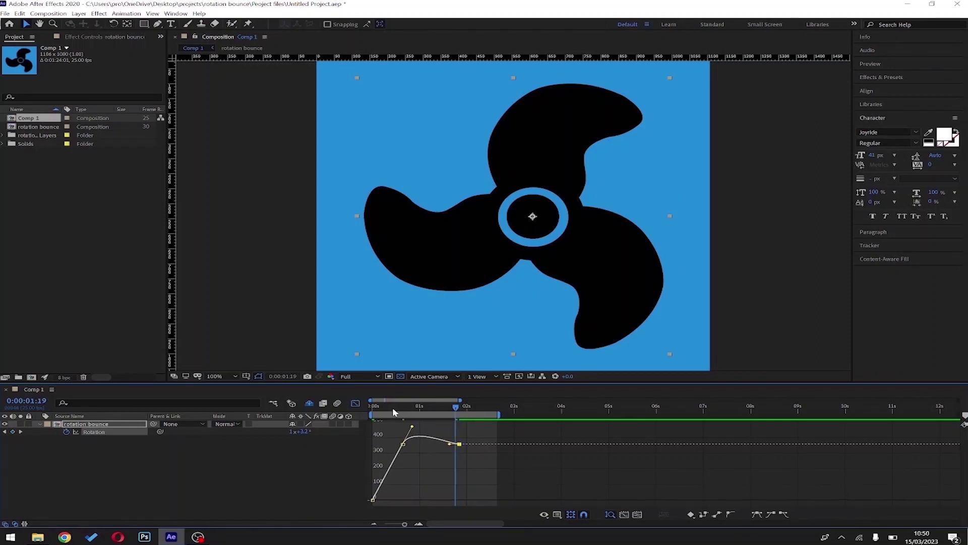
key("space")
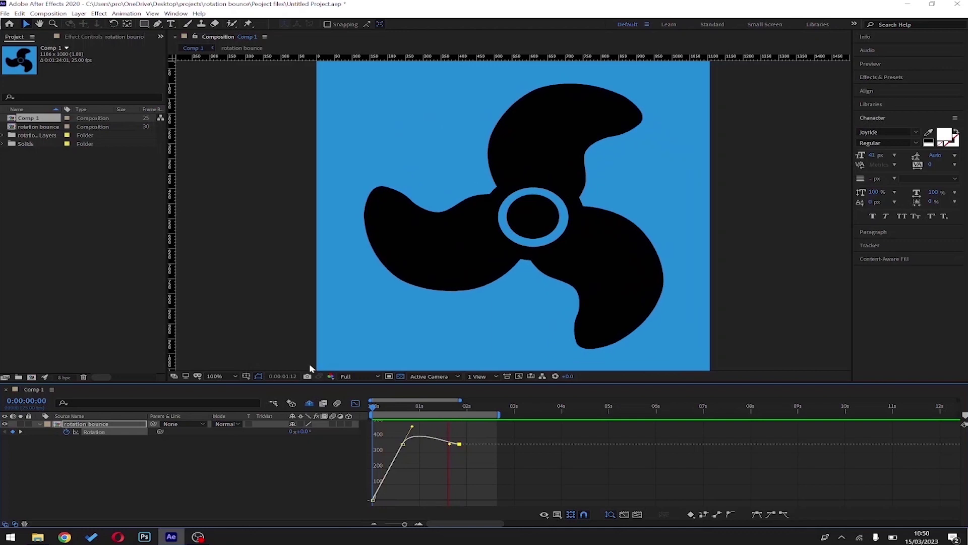
Stop the preview and add Rotation keyframes at 0:00:00:23 and 0:00:01:10.
key("space")
left_click(386, 406)
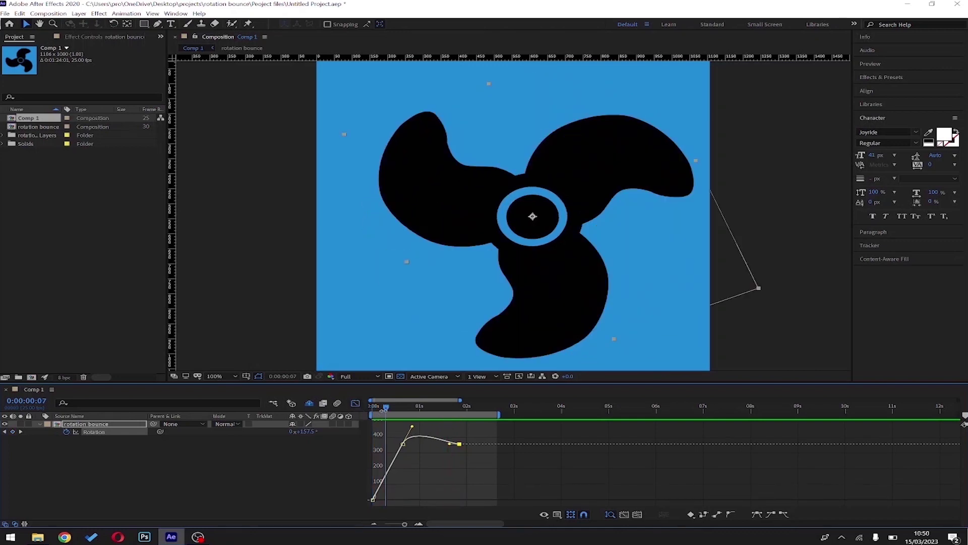
left_click_drag(387, 409, 418, 409)
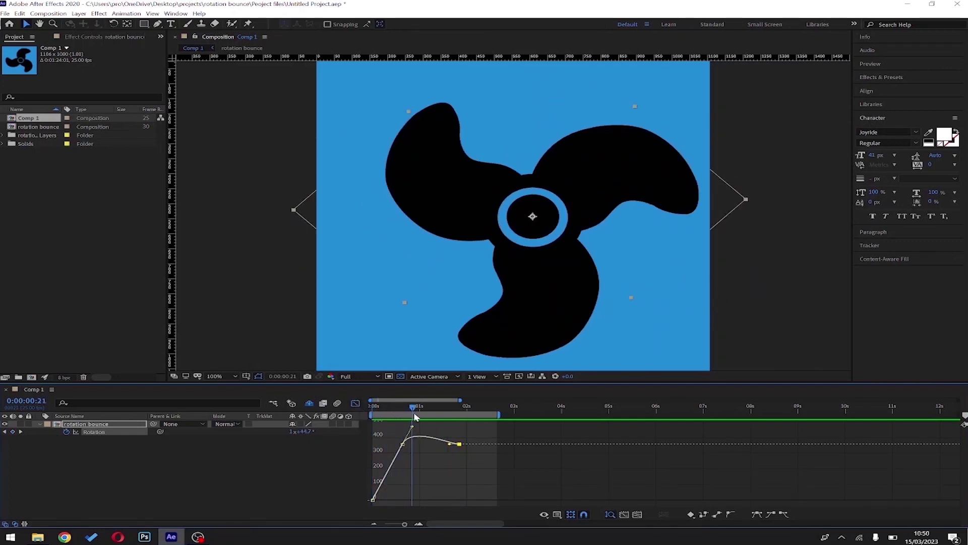
left_click(13, 433)
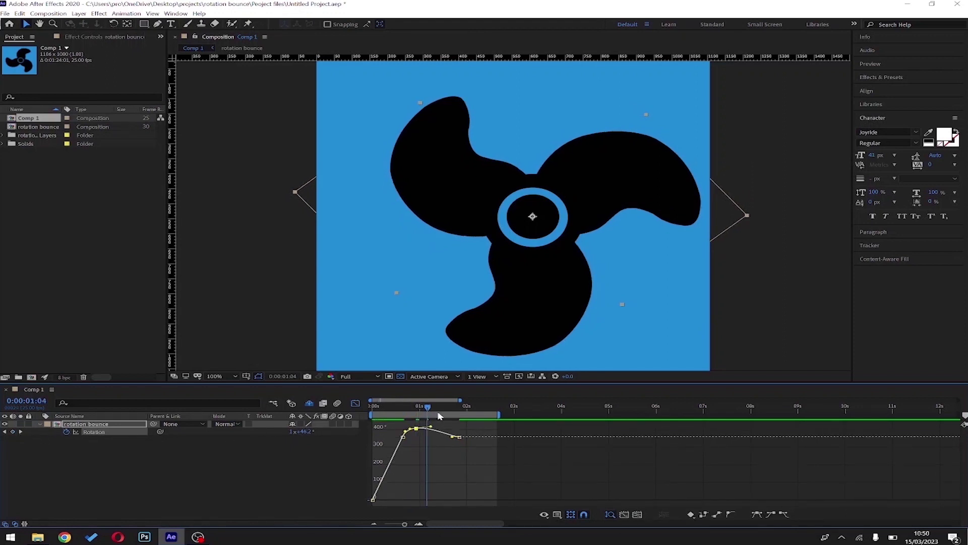
left_click_drag(418, 409, 438, 410)
left_click(19, 432)
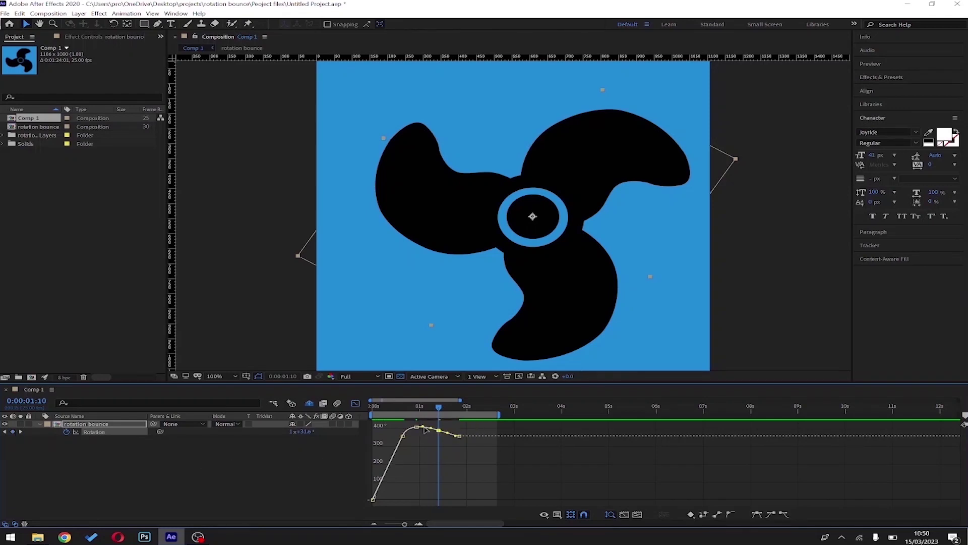
Drag a middle bounce keyframe down about 17 degrees in the Graph Editor, then preview.
mouse_move(424, 431)
left_mouse_down()
mouse_move(421, 437)
mouse_move(441, 436)
mouse_move(374, 407)
left_mouse_up()
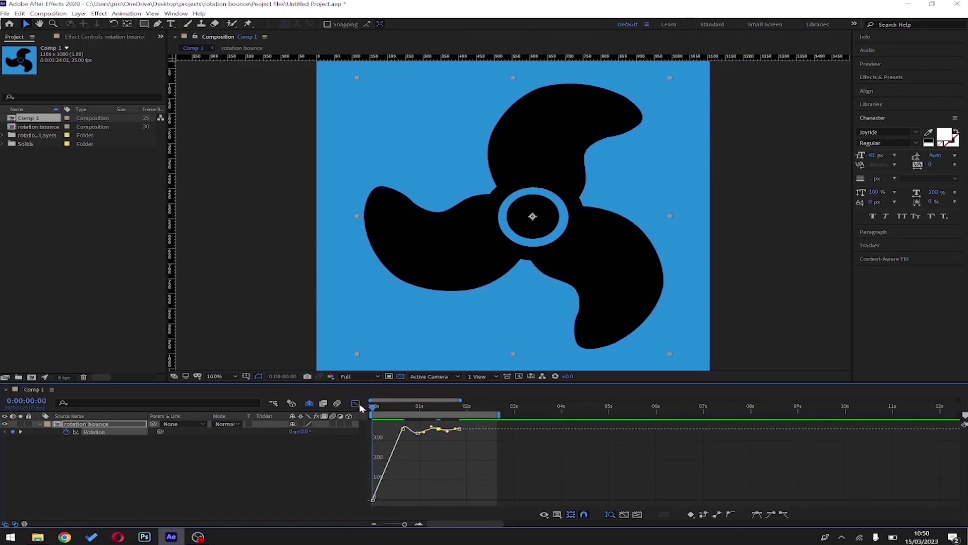
key("space")
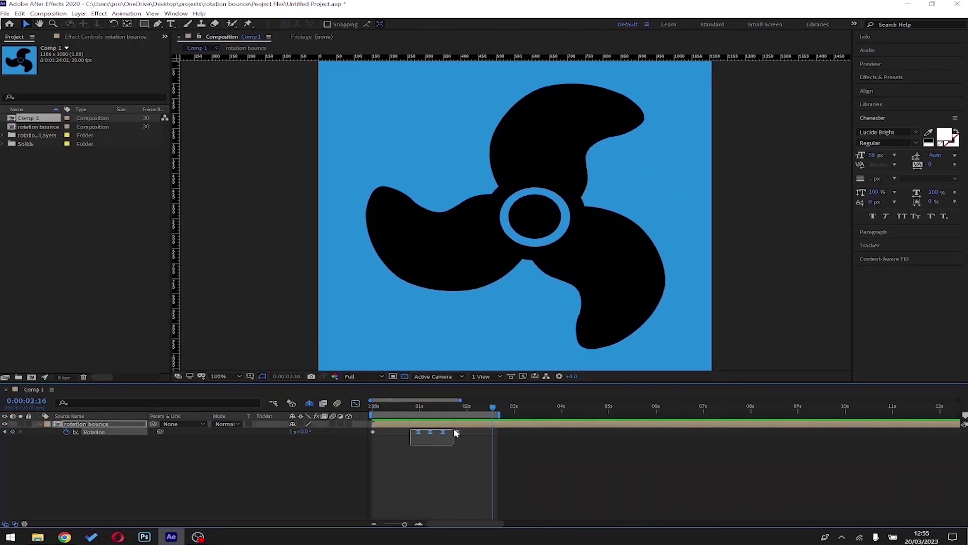
Select the rotation bounce keyframes in the timeline and play the finished spin.
mouse_move(410, 430)
left_mouse_down()
mouse_move(465, 438)
mouse_move(445, 432)
left_mouse_up()
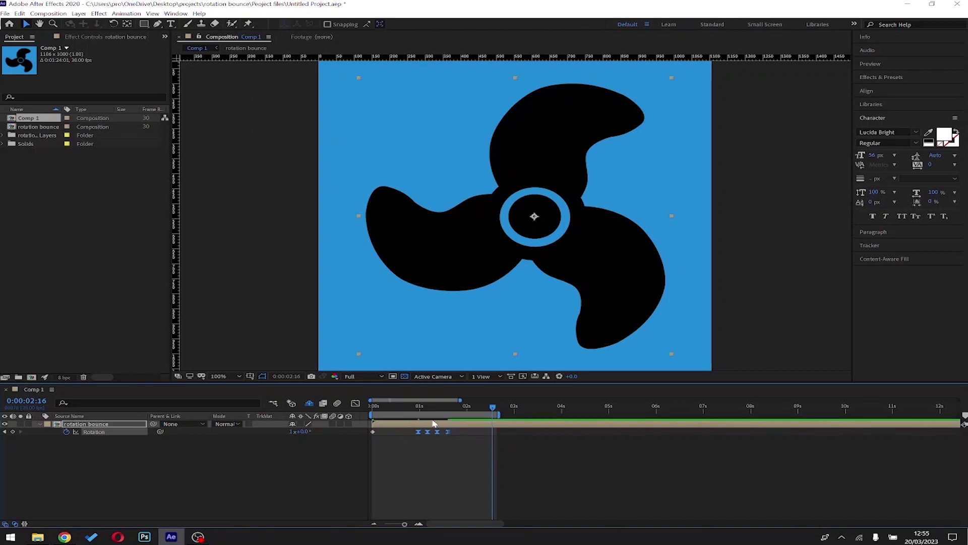
key("space")
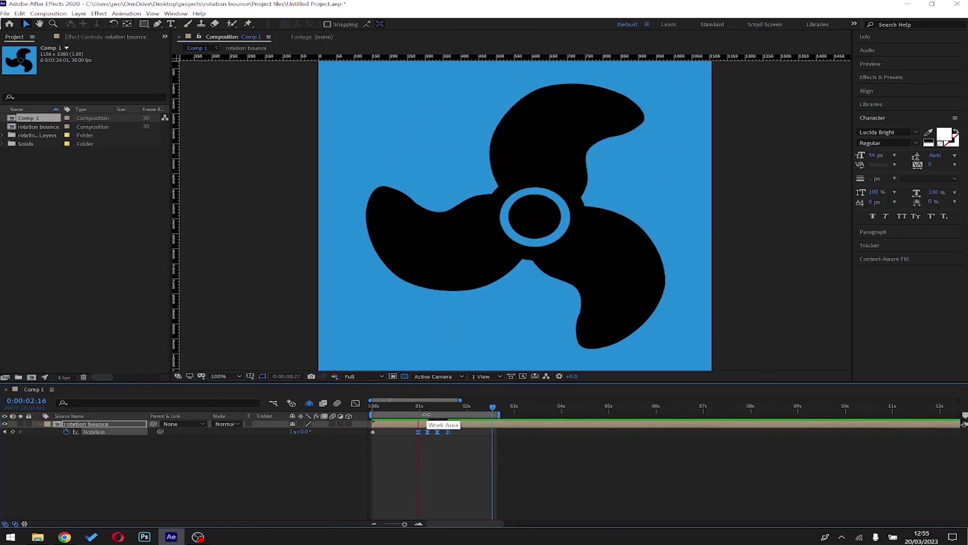